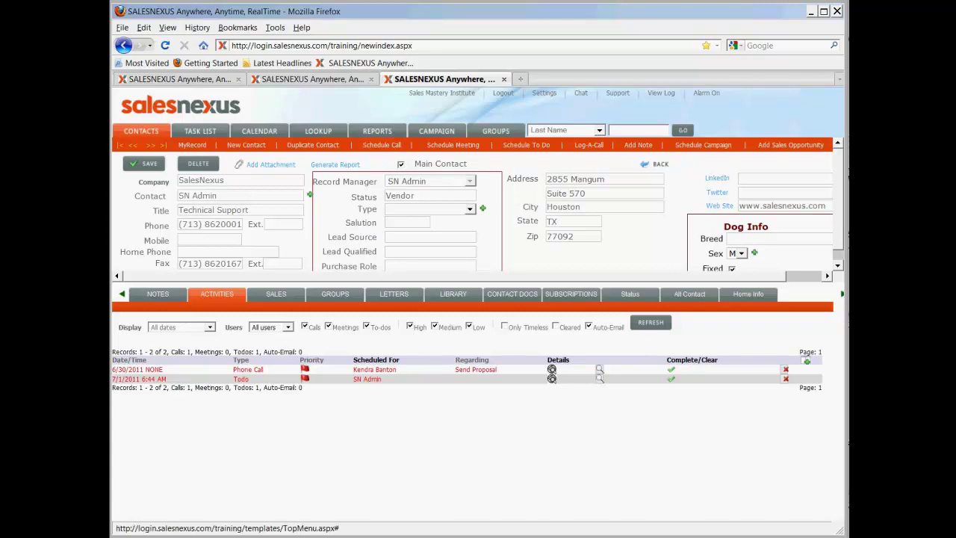
- Open the database customization page for creating and changing fields
left_click(544, 92)
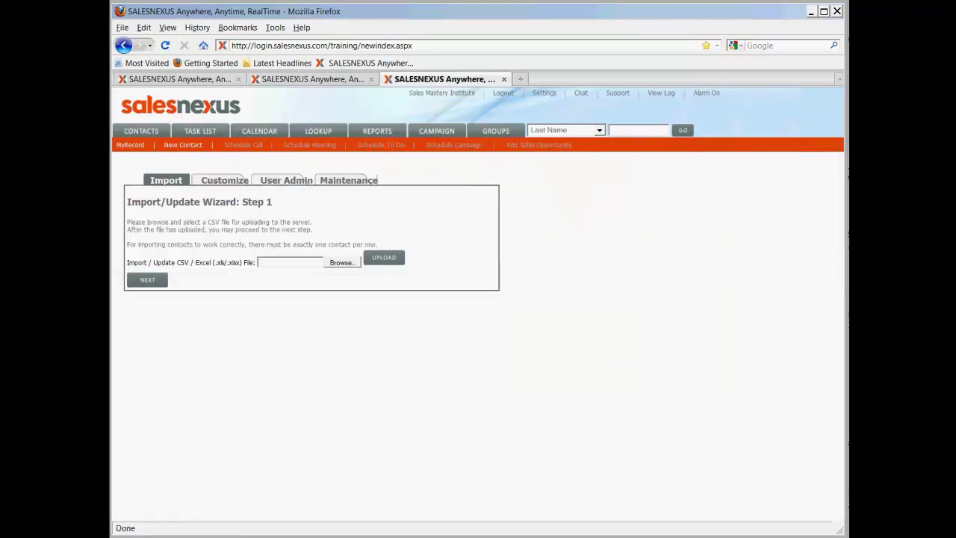
left_click(223, 180)
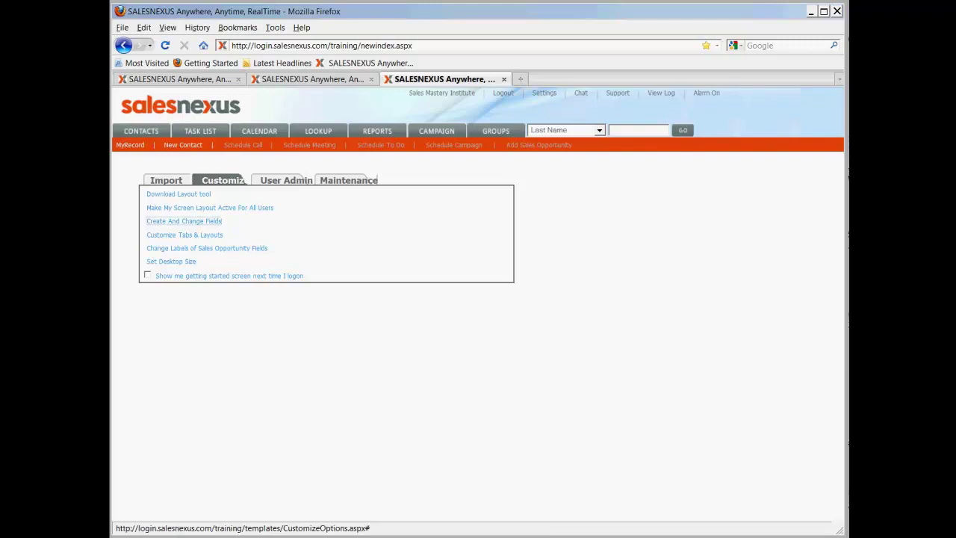
left_click(183, 221)
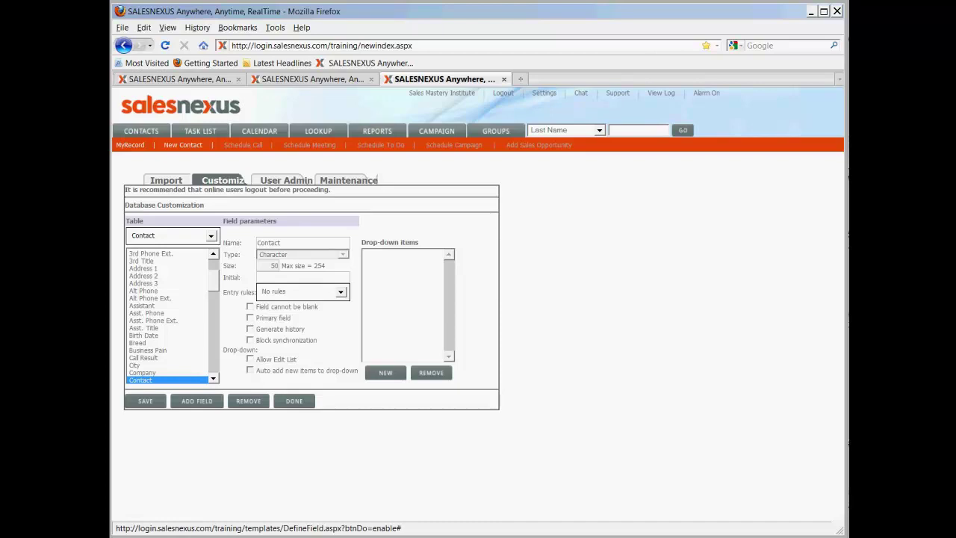
- Add a Contact table field named Contract Date with type Date, keeping its entry rule at No rules
left_click(196, 400)
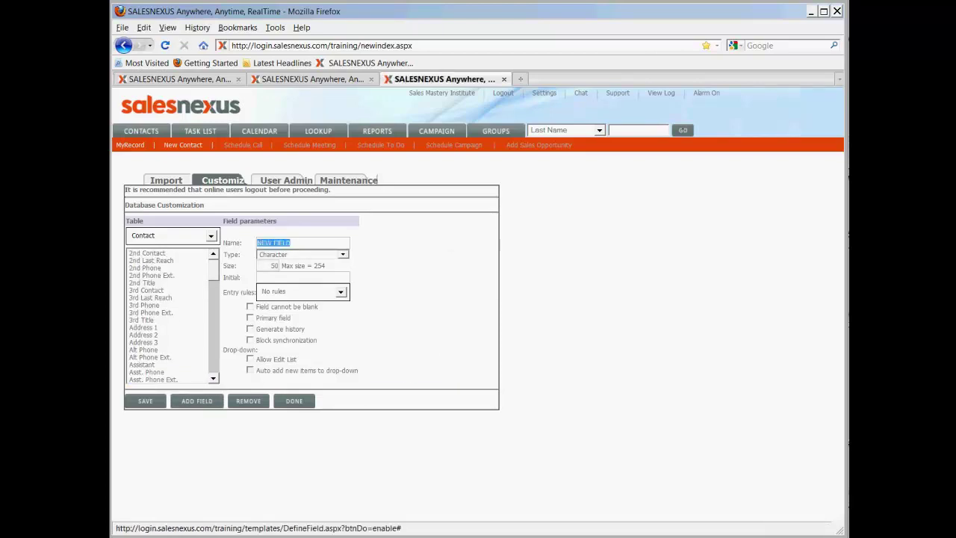
type("Contract Date")
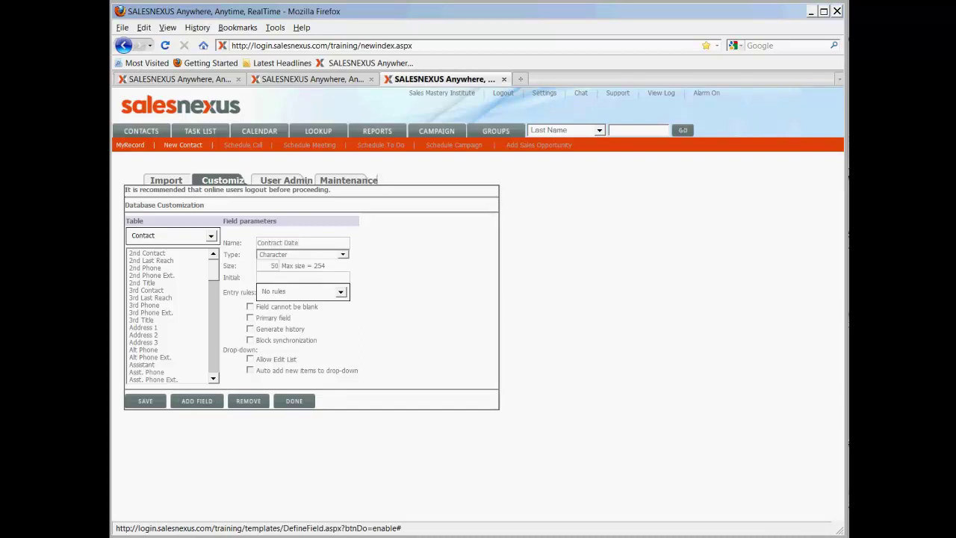
key("Tab")
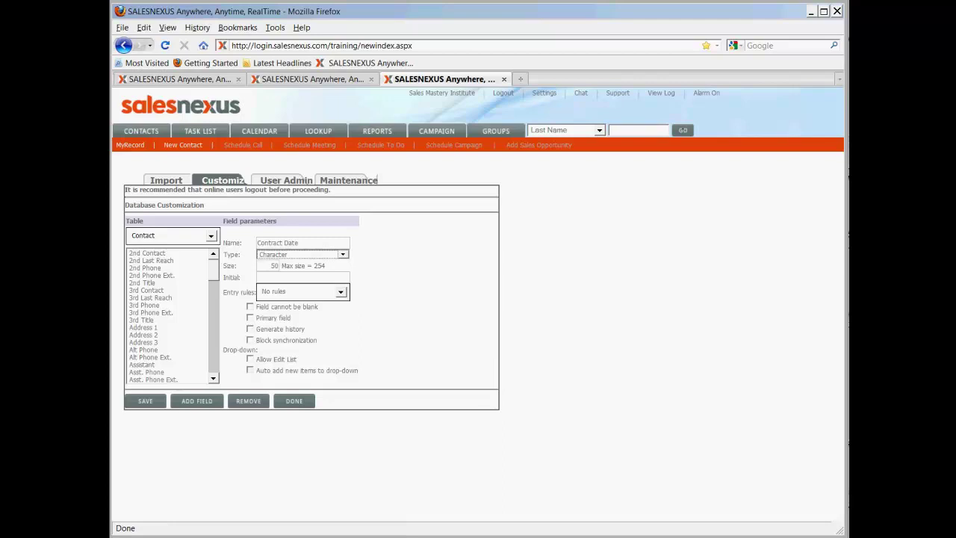
key("alt+Down")
key("Down")
key("Down")
key("Return")
key("alt+Down")
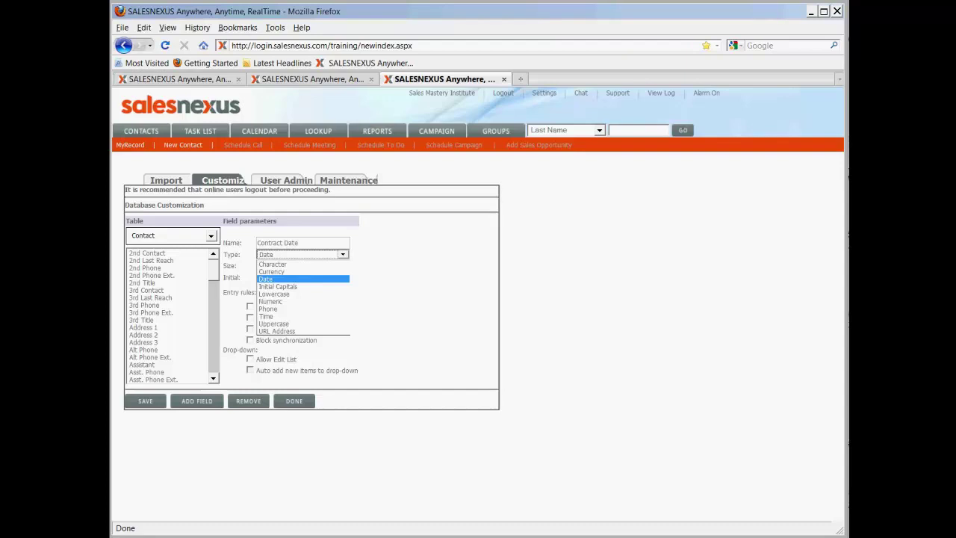
key("Return")
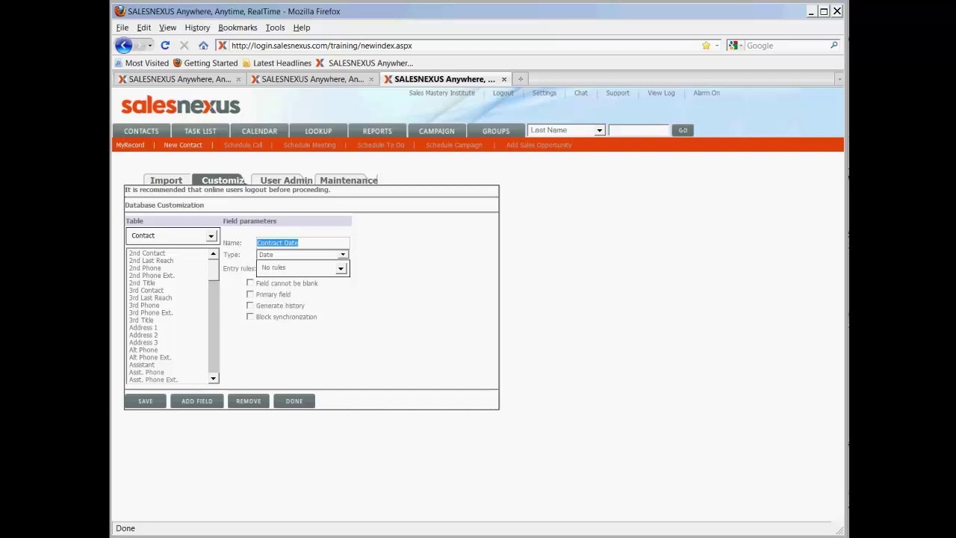
left_click(341, 267)
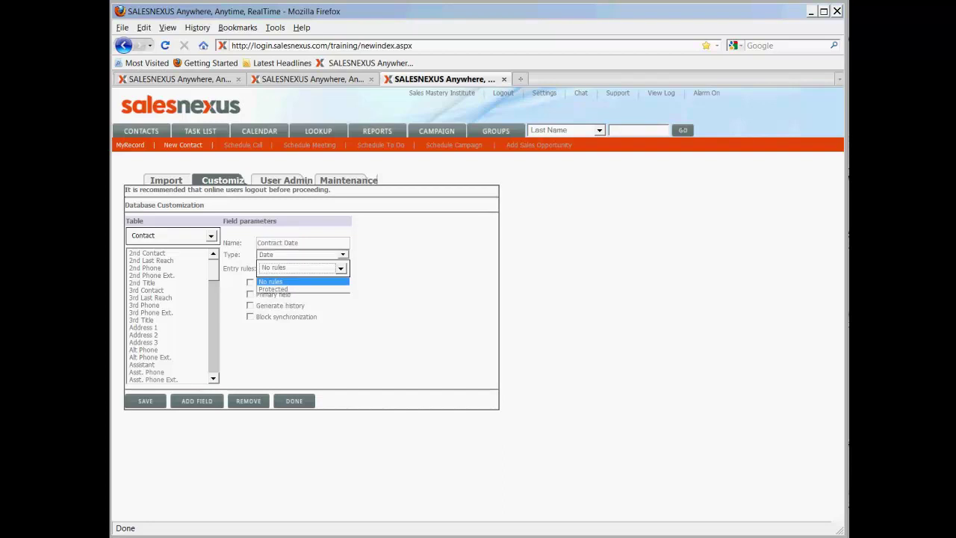
key("Return")
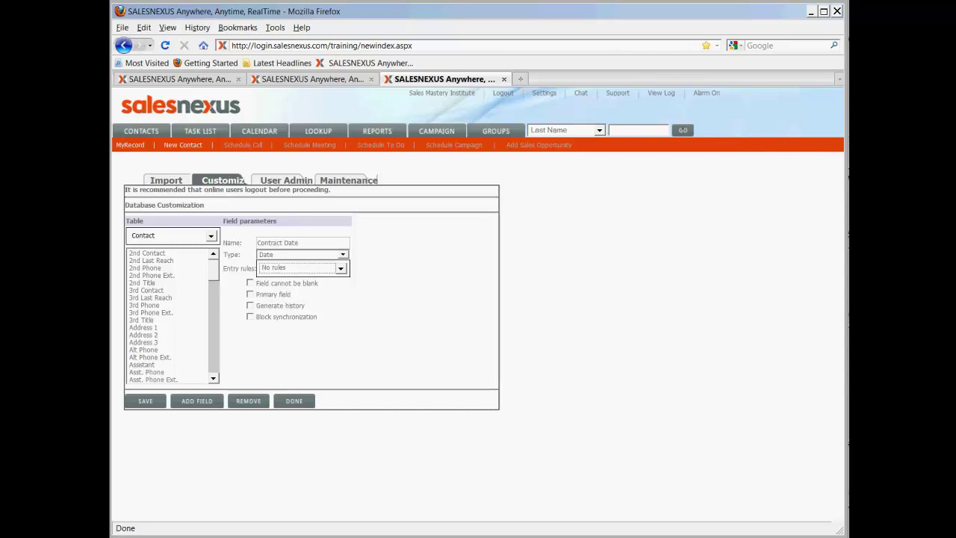
key("Tab")
key("space")
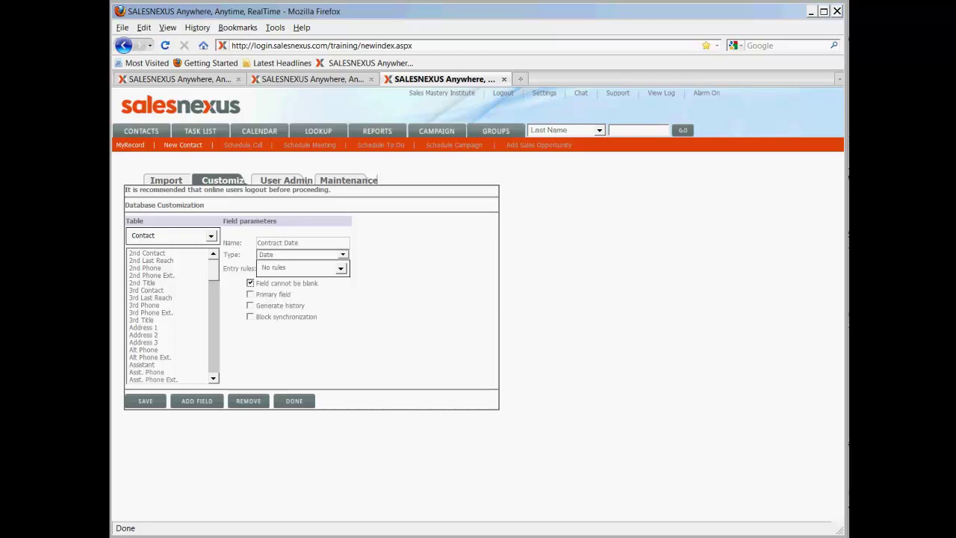
key("Tab")
key("space")
key("Tab")
key("space")
left_click(250, 317)
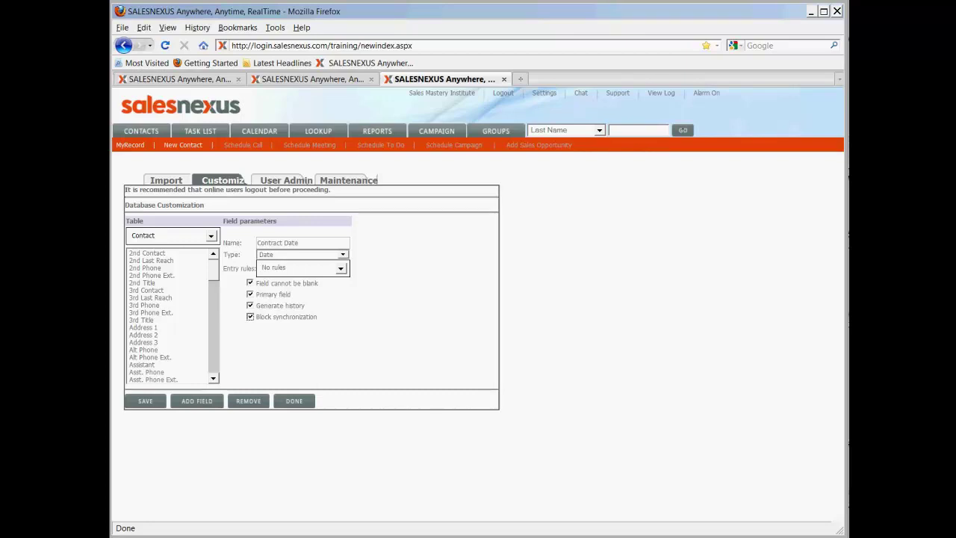
left_click(250, 283)
left_click(250, 295)
left_click(250, 305)
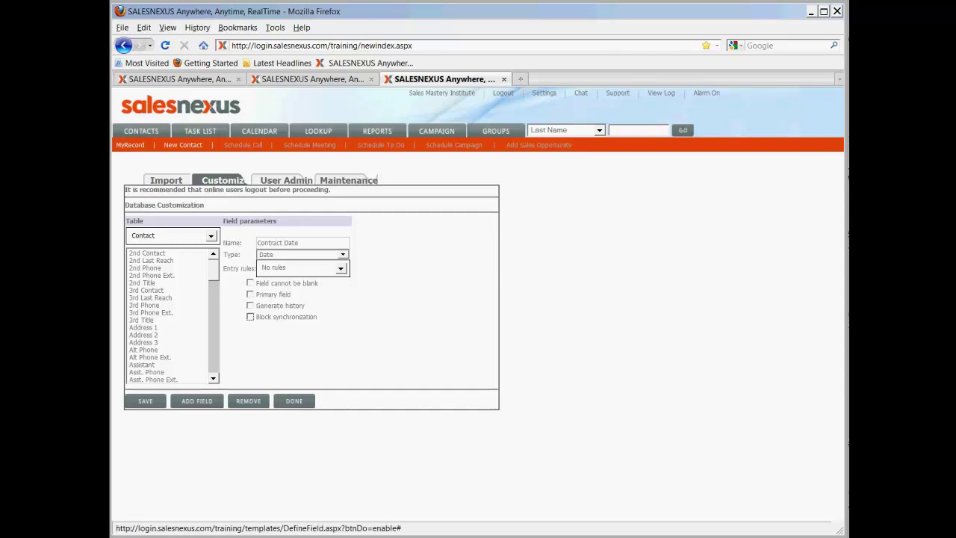
- Save the Contract Date field and accept the property change
left_click(145, 401)
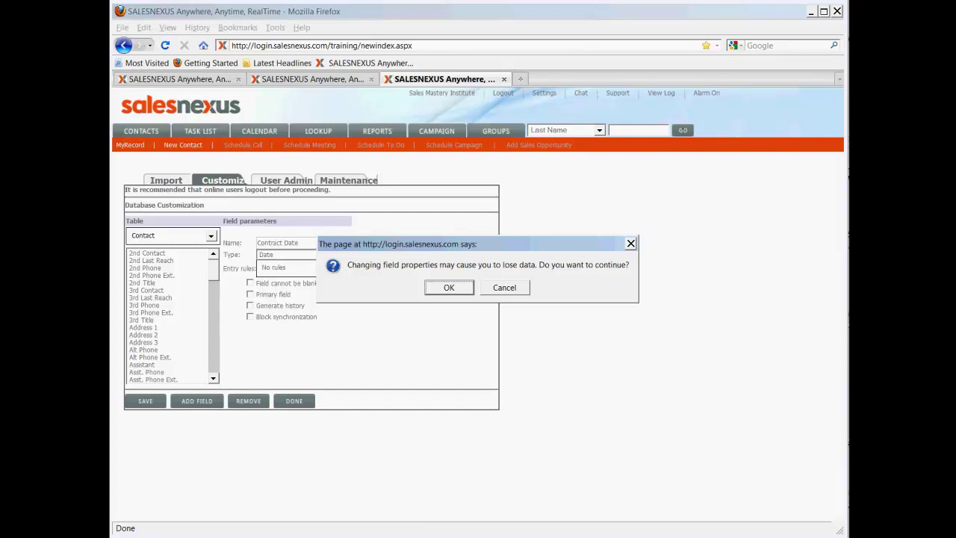
key("Return")
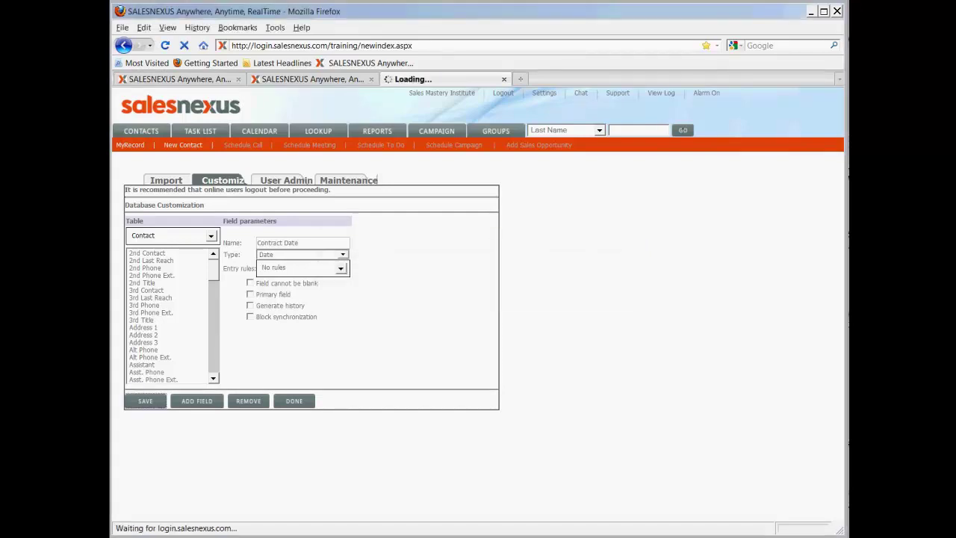
- Add a Character field named Contract Type with size 100 and No rules as its entry rule, and save it
left_click(197, 400)
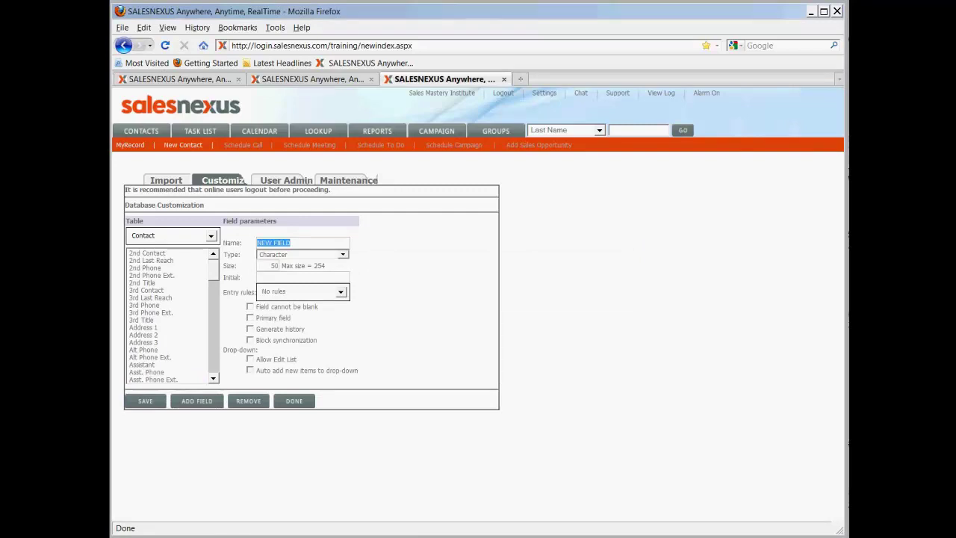
type("Contract Type")
key("Tab")
key("Tab")
type("100")
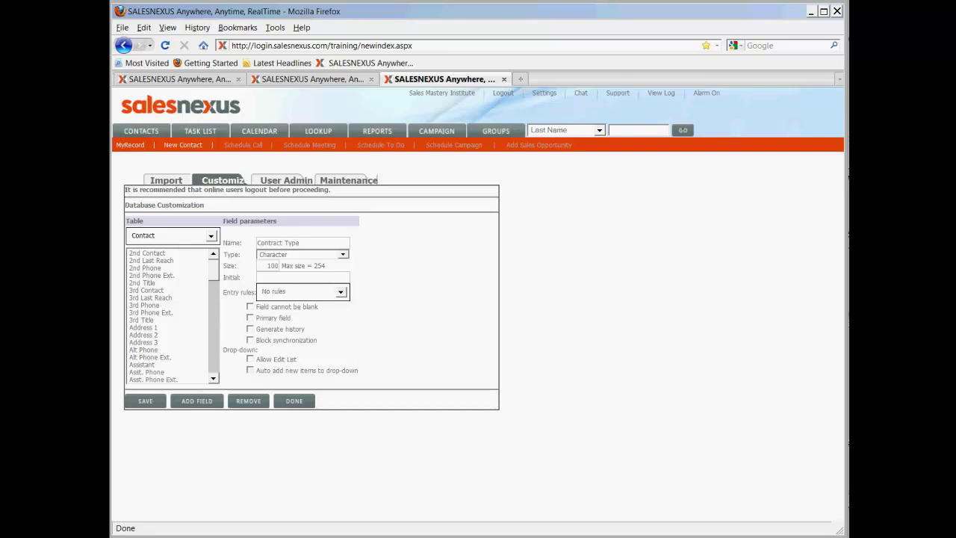
key("alt+Down")
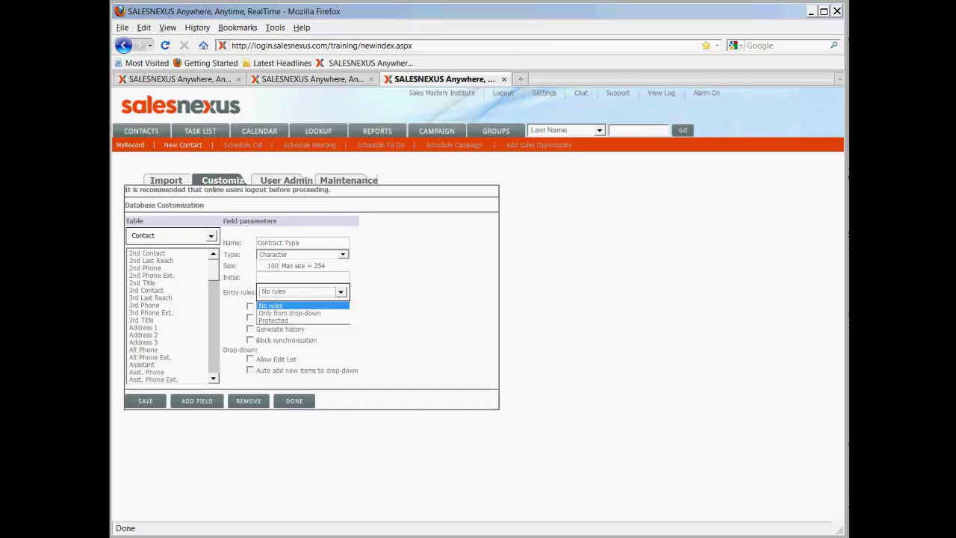
key("Down")
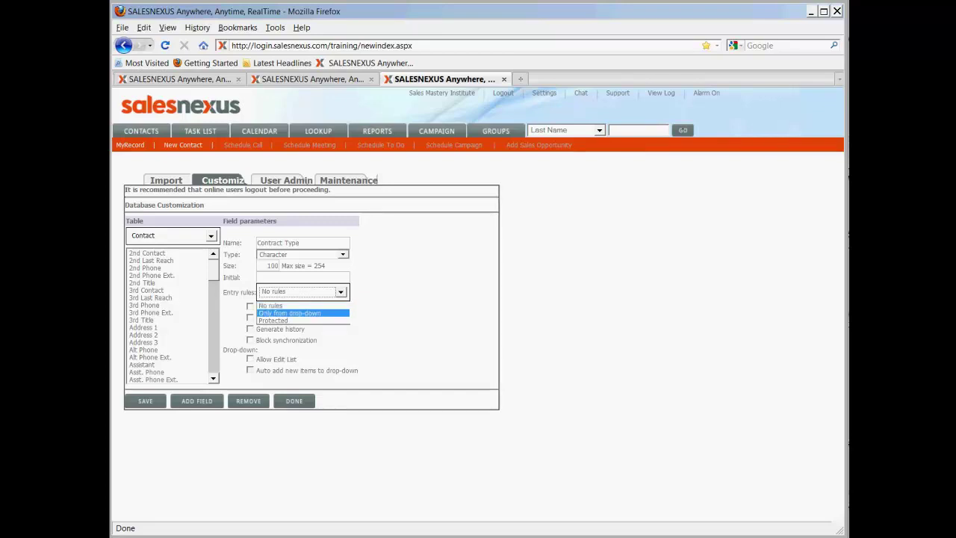
key("Up")
key("Return")
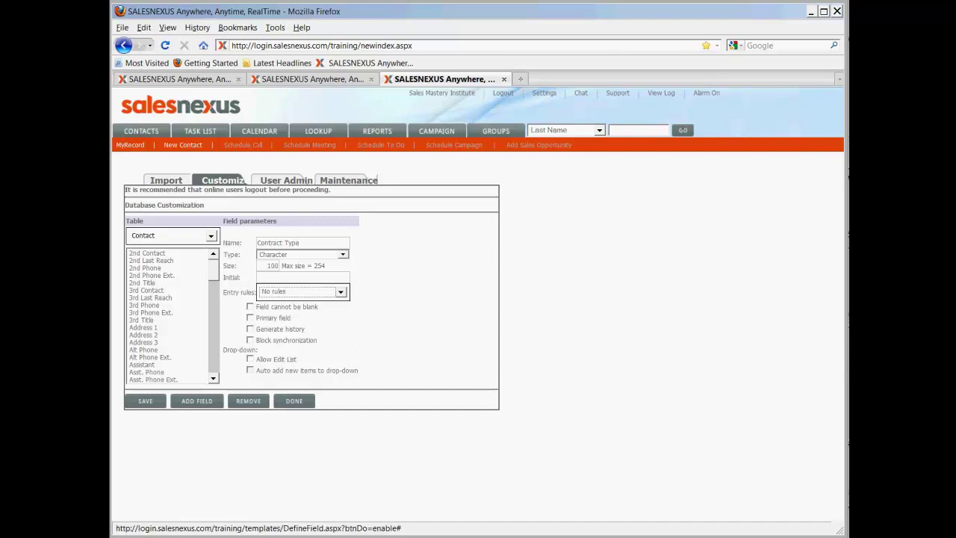
left_click(145, 400)
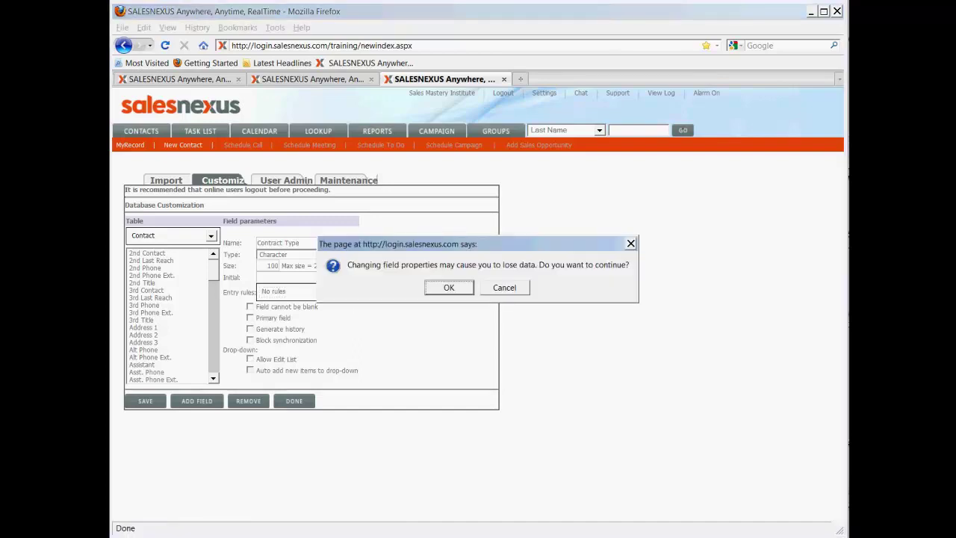
key("Return")
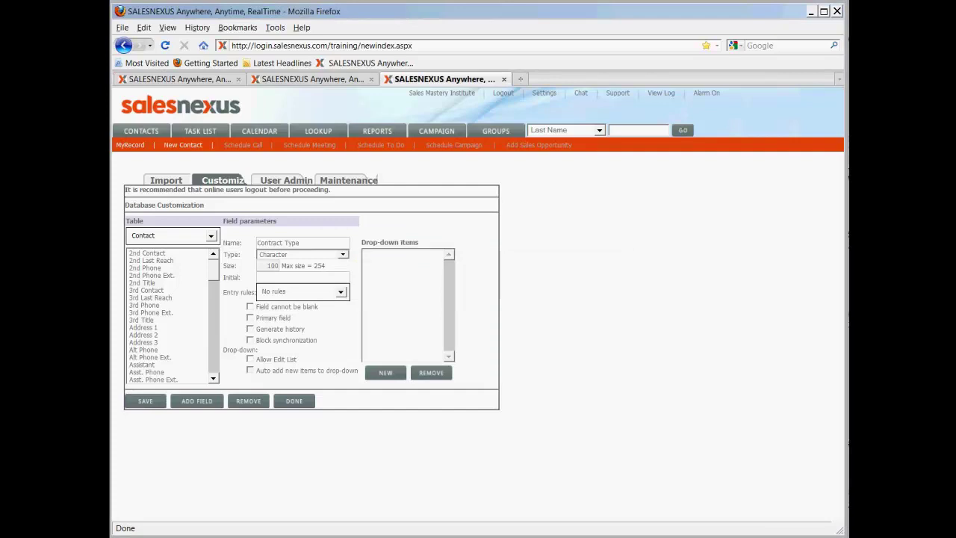
- Give the Contract Type field the drop-down items 1 year, 2 year and 3 year
left_click(385, 372)
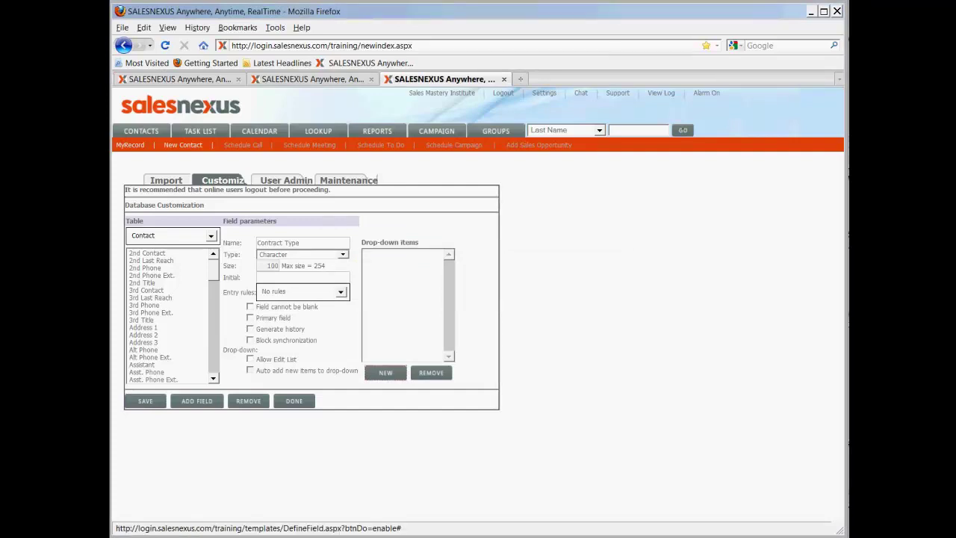
type("1 year")
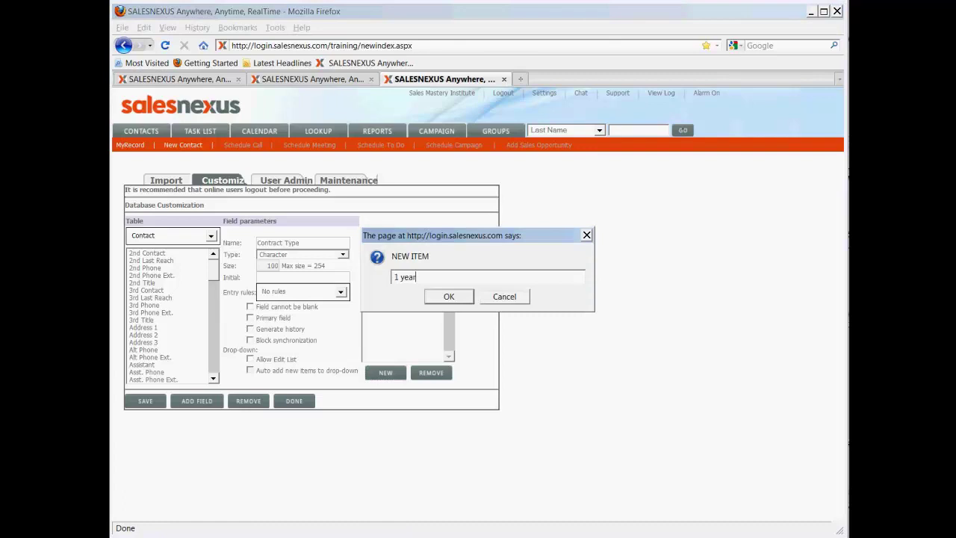
key("Return")
left_click(386, 372)
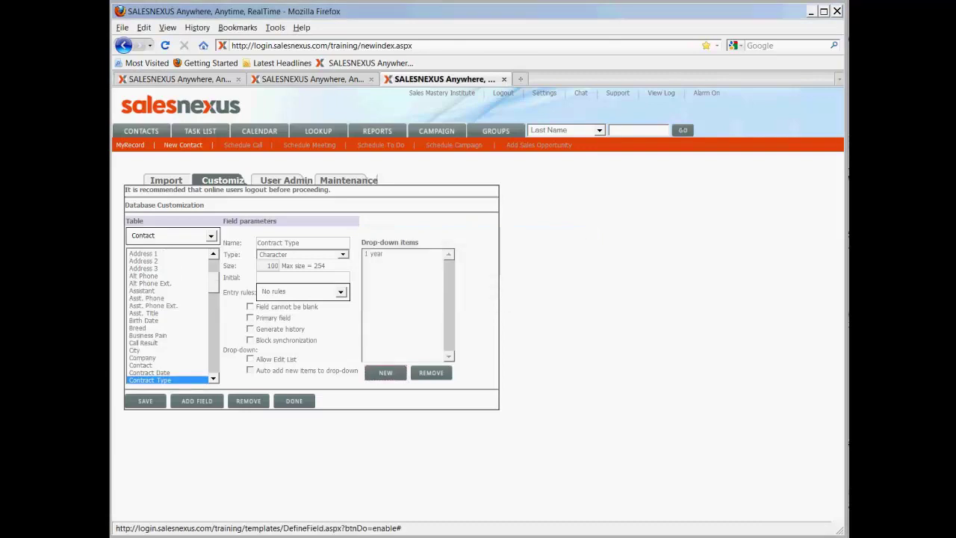
type("2 year")
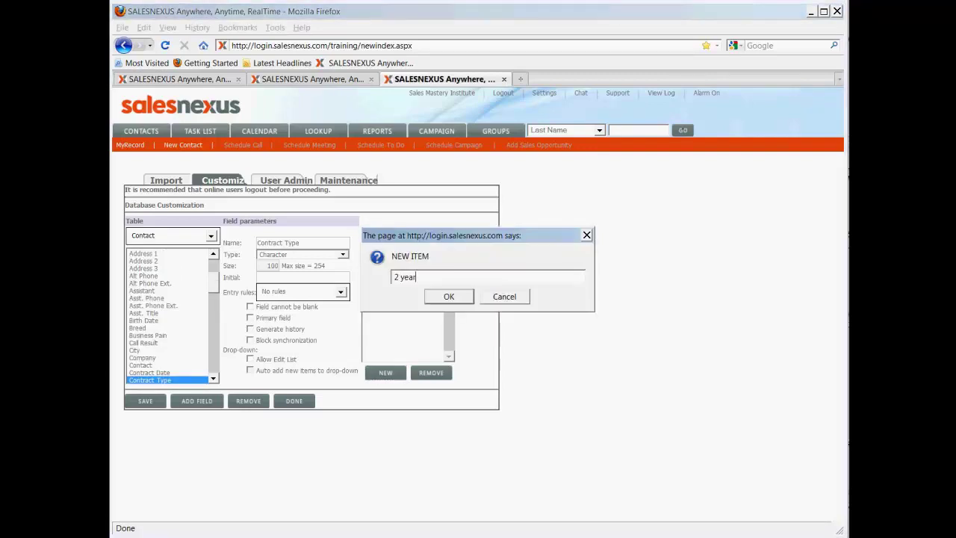
key("Return")
left_click(386, 372)
type("3 yeatr")
key("BackSpace")
key("BackSpace")
type("r")
key("Return")
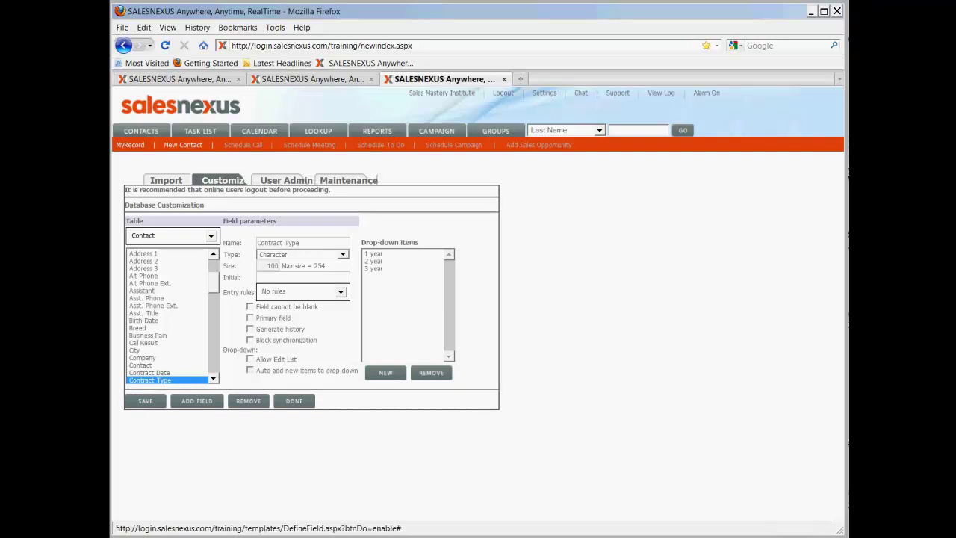
- Add a Character field named Contract Received with size 3 and save it
left_click(197, 400)
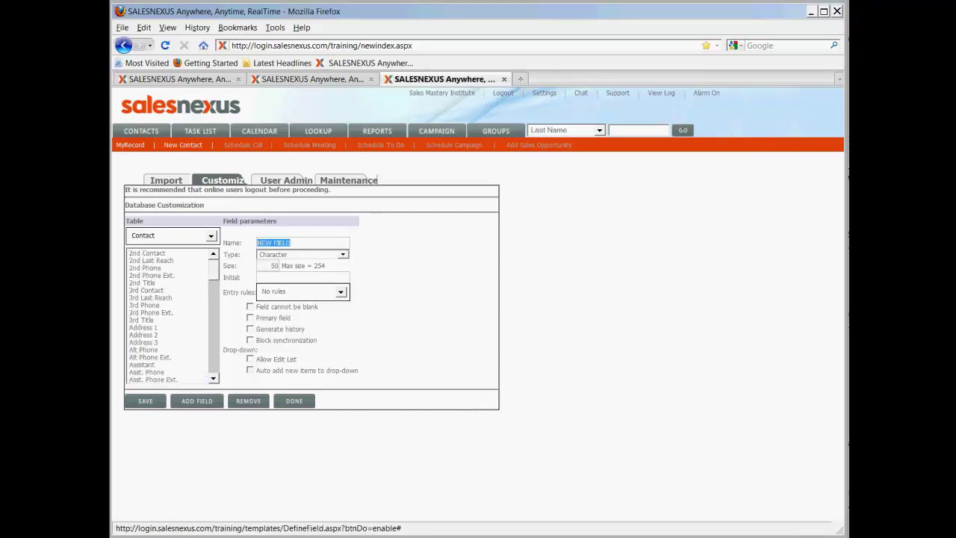
type("Contra")
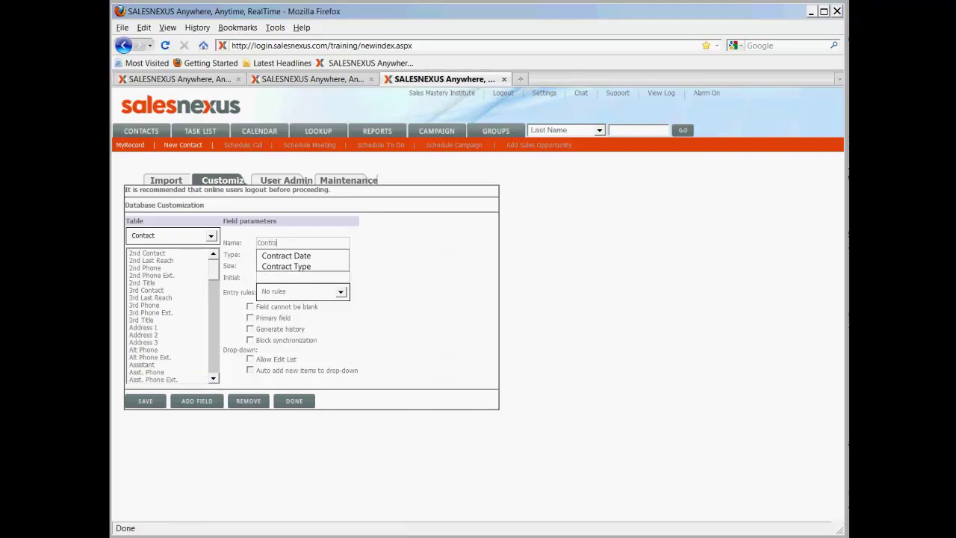
type("ct REceiv")
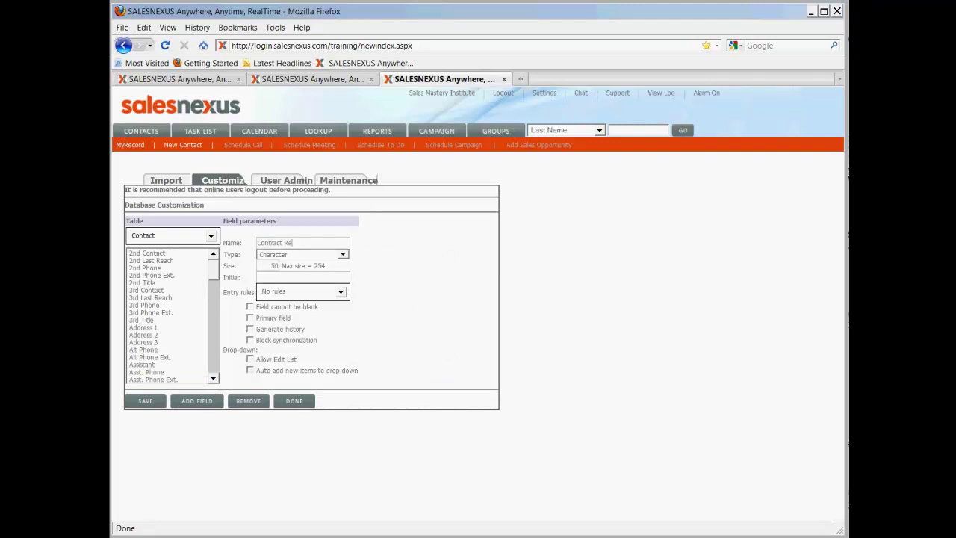
type("ed")
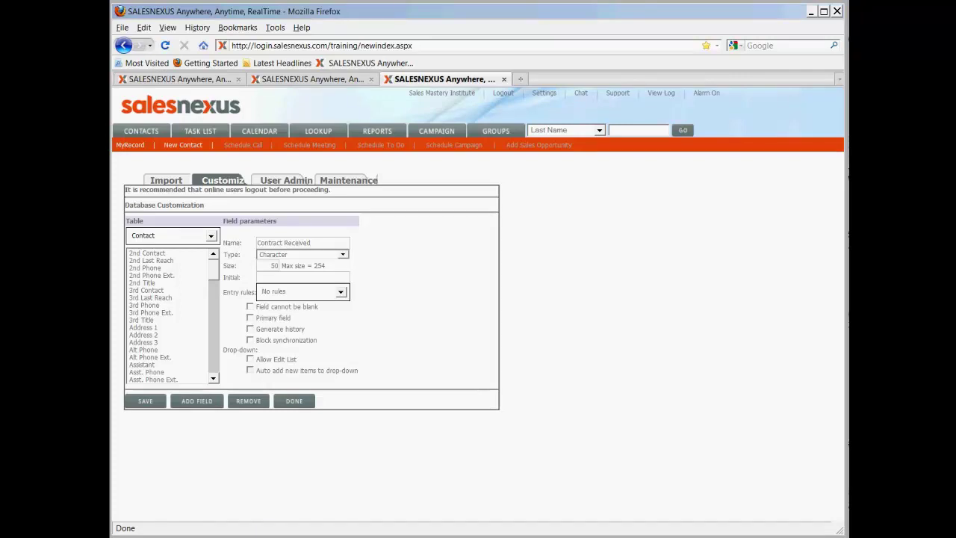
key("Tab")
type("3")
left_click(145, 400)
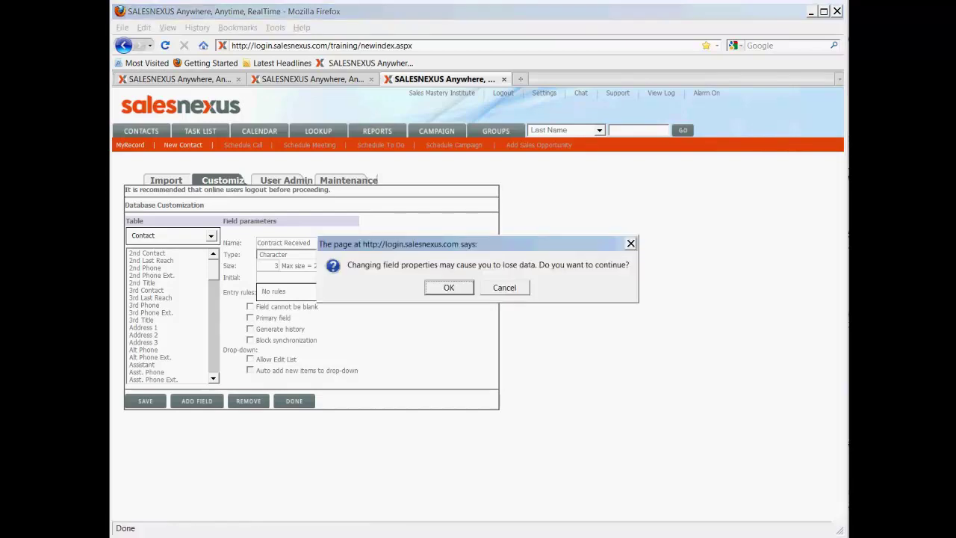